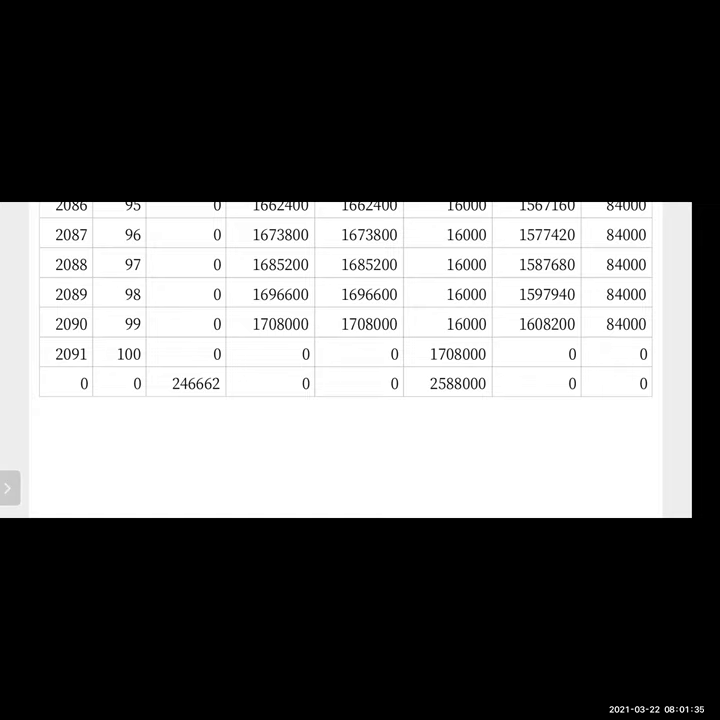
Examine the policy's year-by-year benefit table from the 2021 row through the totals row, including premiums, cover, returns, cash value and loan.
scroll(345, 300, "up", 1)
scroll(345, 330, "up", 10)
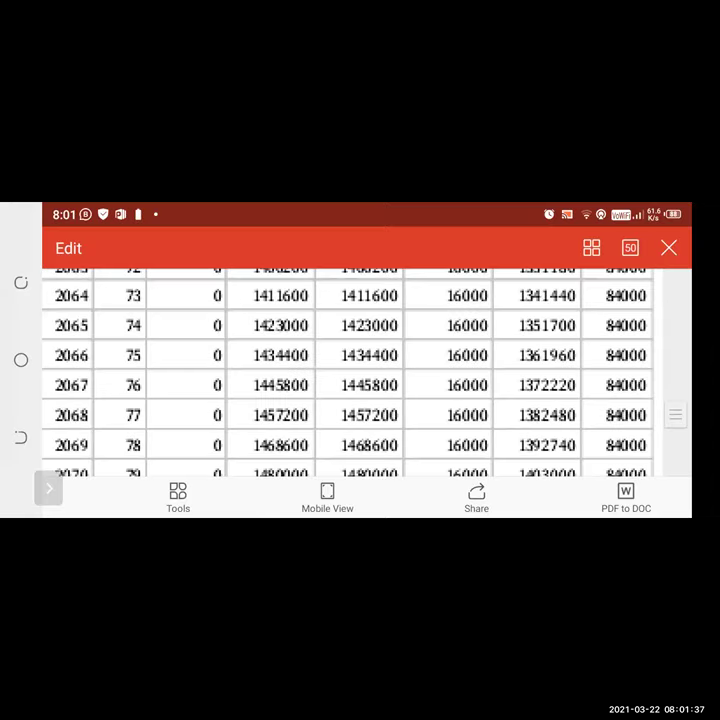
scroll(345, 370, "up", 5)
scroll(345, 360, "up", 5)
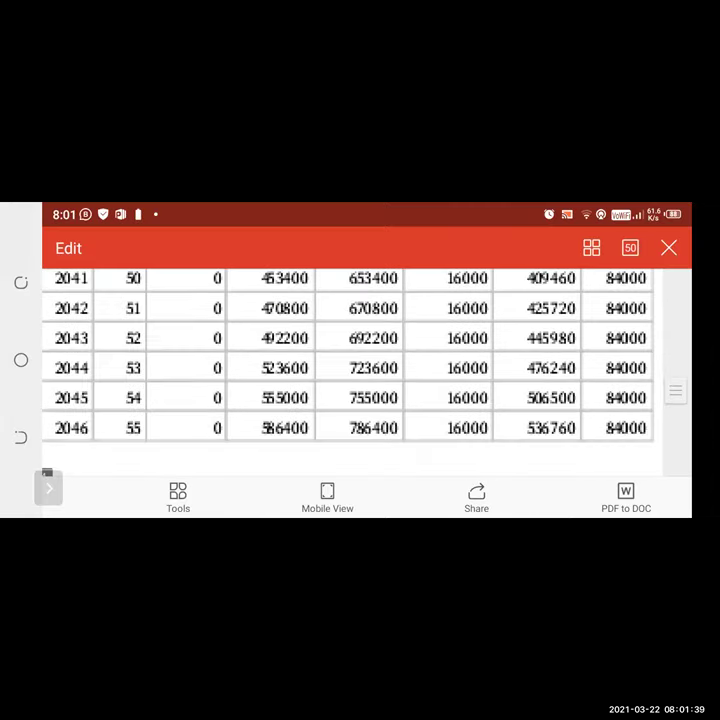
scroll(345, 360, "up", 10)
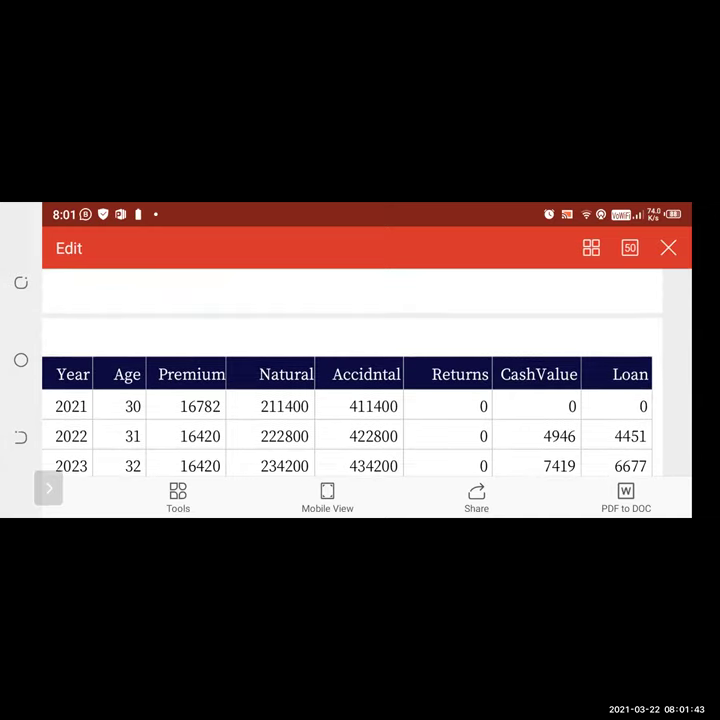
scroll(345, 400, "down", 1)
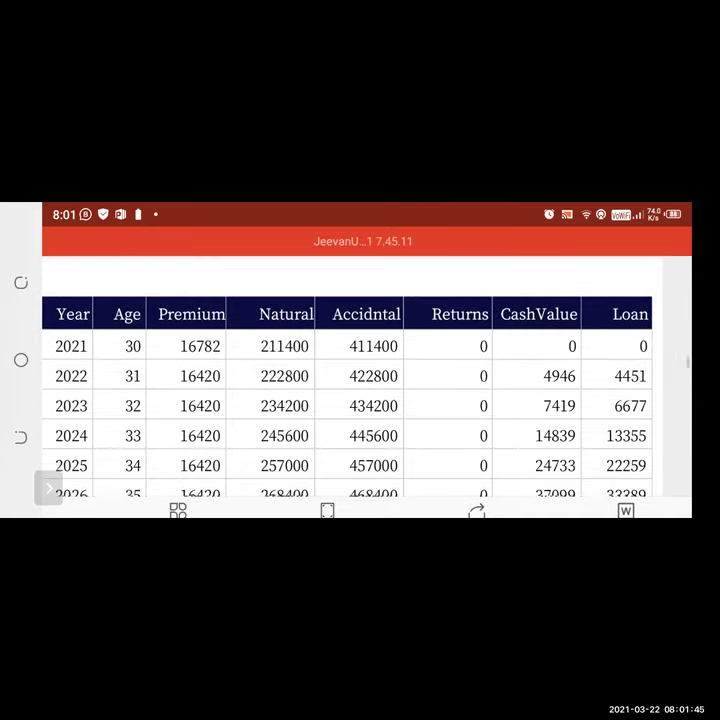
scroll(345, 400, "down", 3)
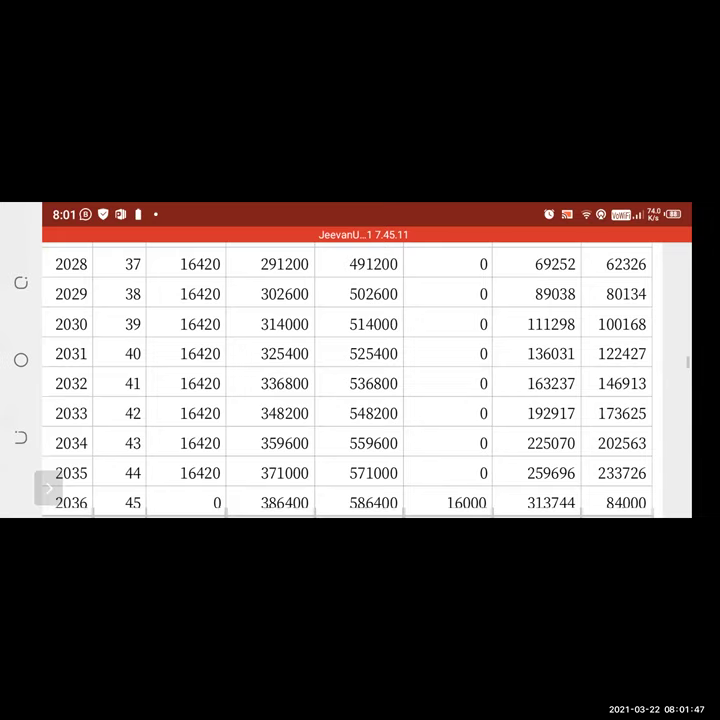
scroll(345, 380, "down", 10)
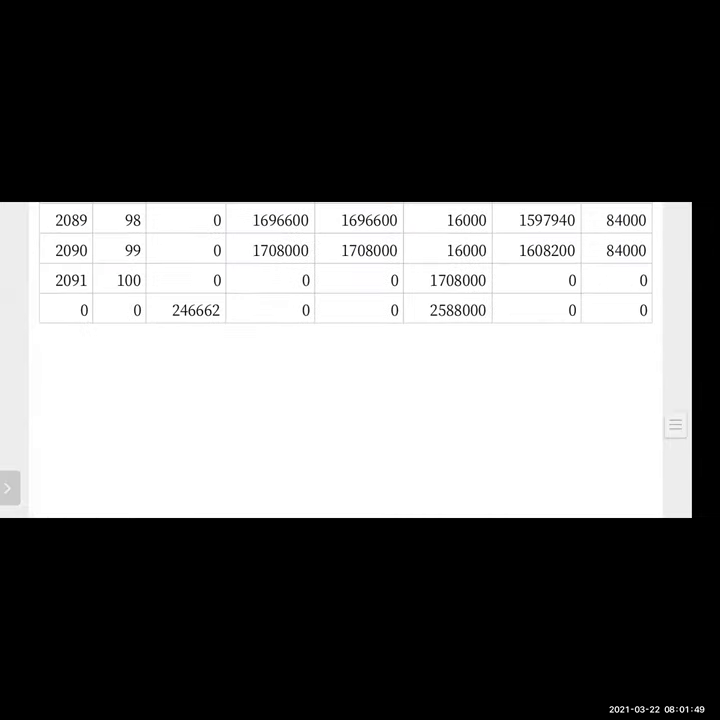
scroll(345, 360, "up", 3)
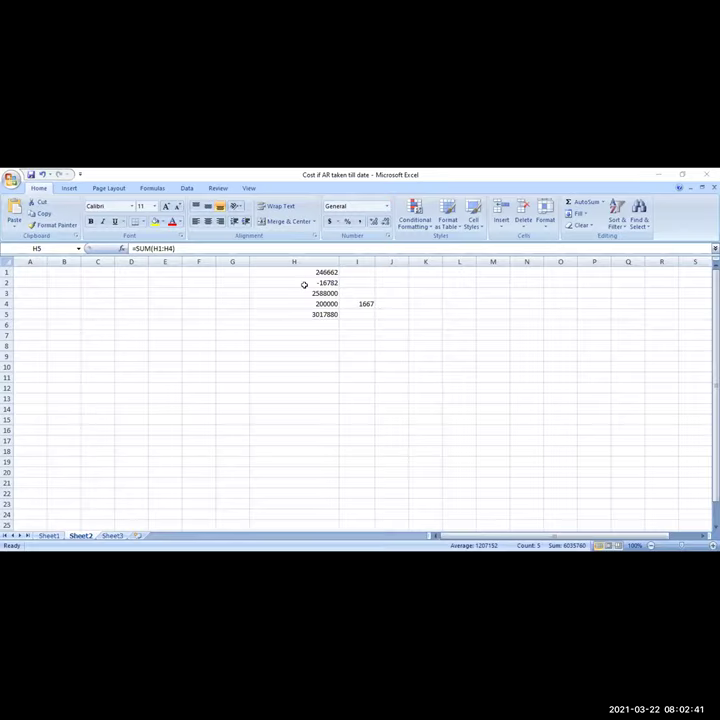
In the Excel workbook, enlarge the figures in cells H1:I5 to font size 50.
key("shift+Right")
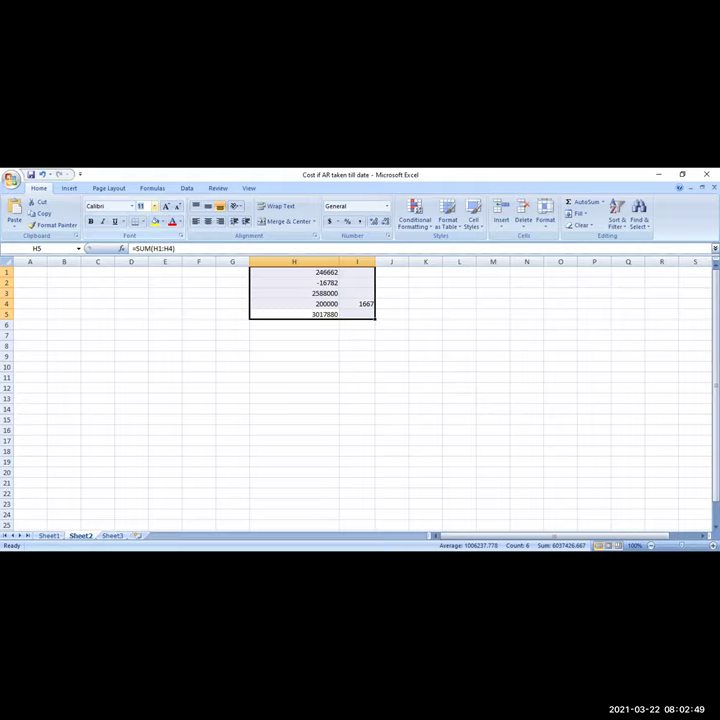
type("40")
key("Return")
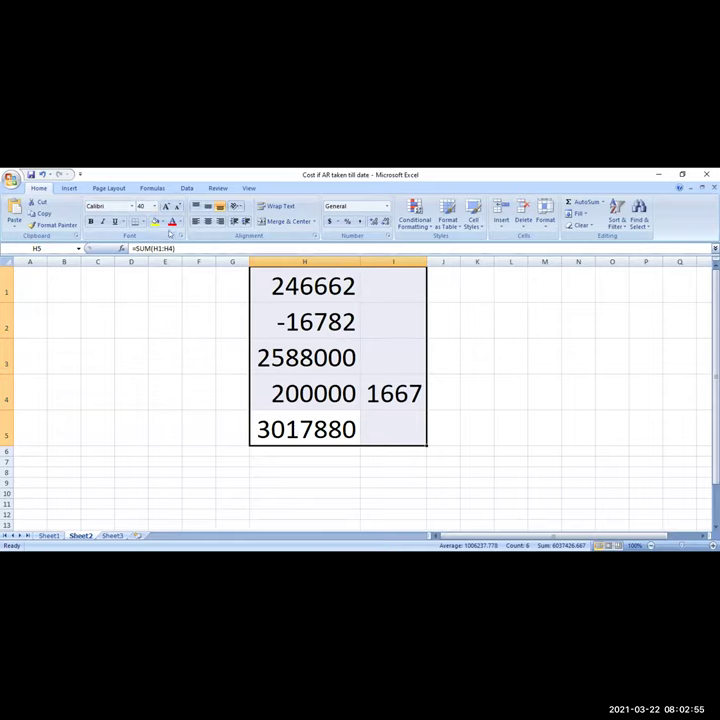
left_click(141, 206)
type("50")
key("Return")
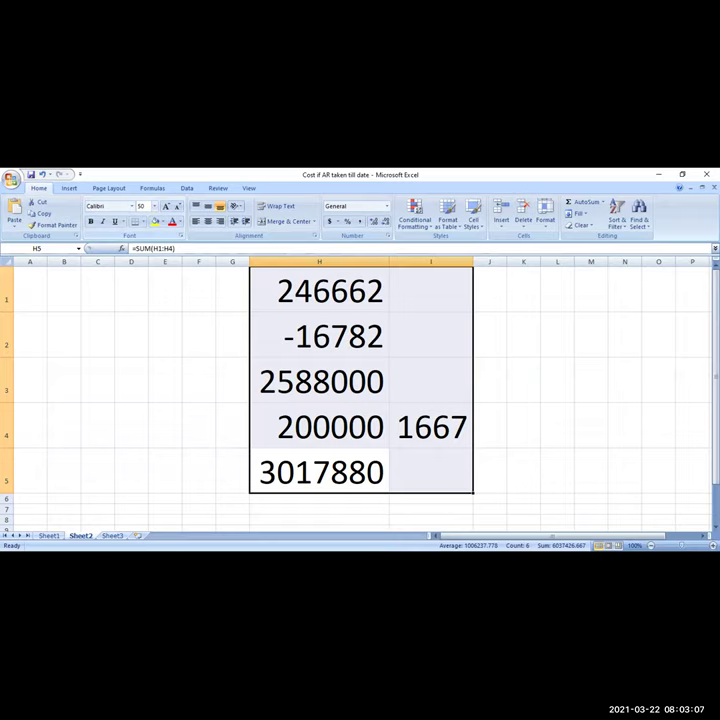
Label cell G3 "at 100" and cell G2 "1st year premium", and right-align the G2 label.
left_click(225, 386)
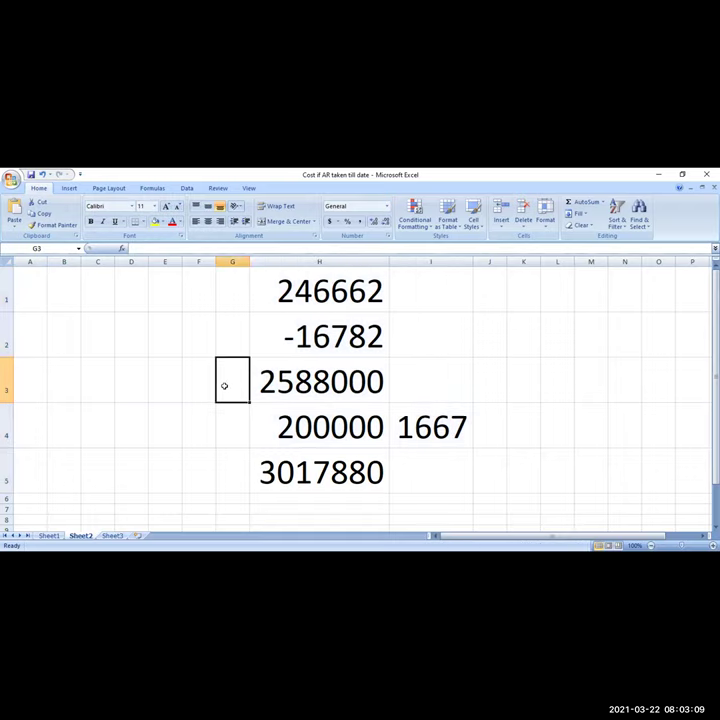
type("at 100")
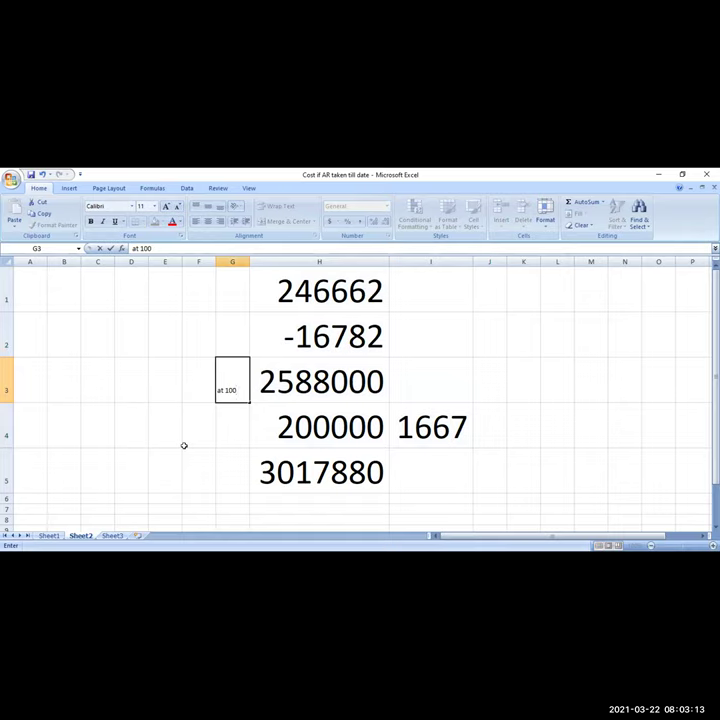
key("Up")
type("1s")
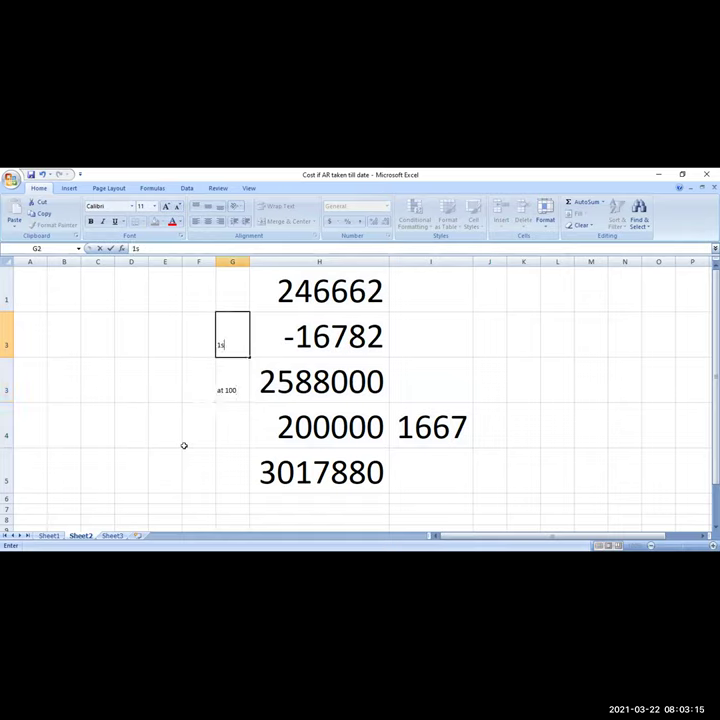
type("t year premium")
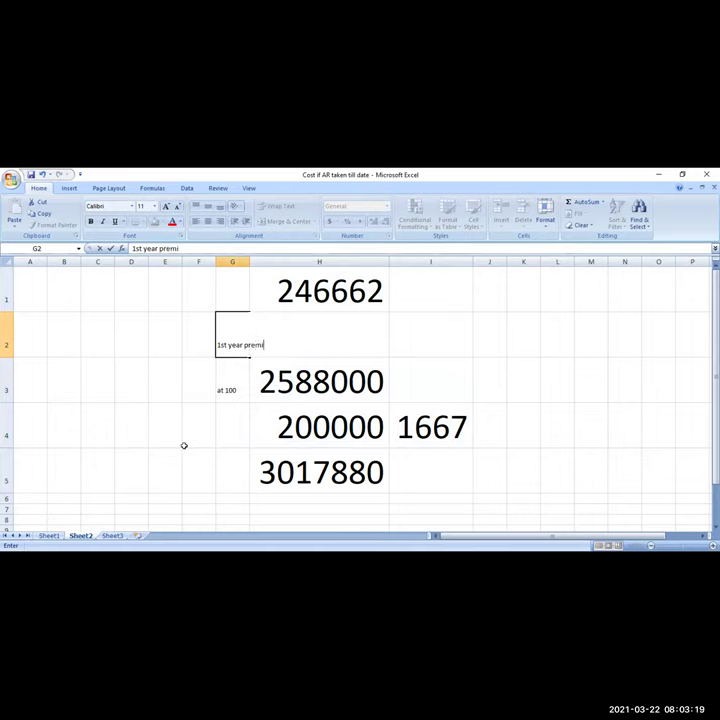
key("ctrl+Return")
key("Up")
key("Down")
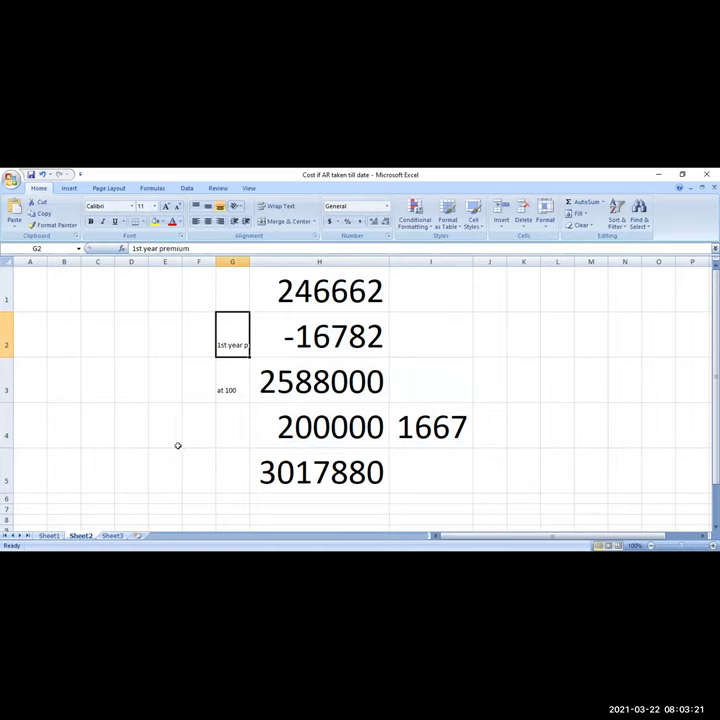
left_click(219, 222)
Enter the label "total premium" in cell G1 and right-align it.
key("Up")
type("to")
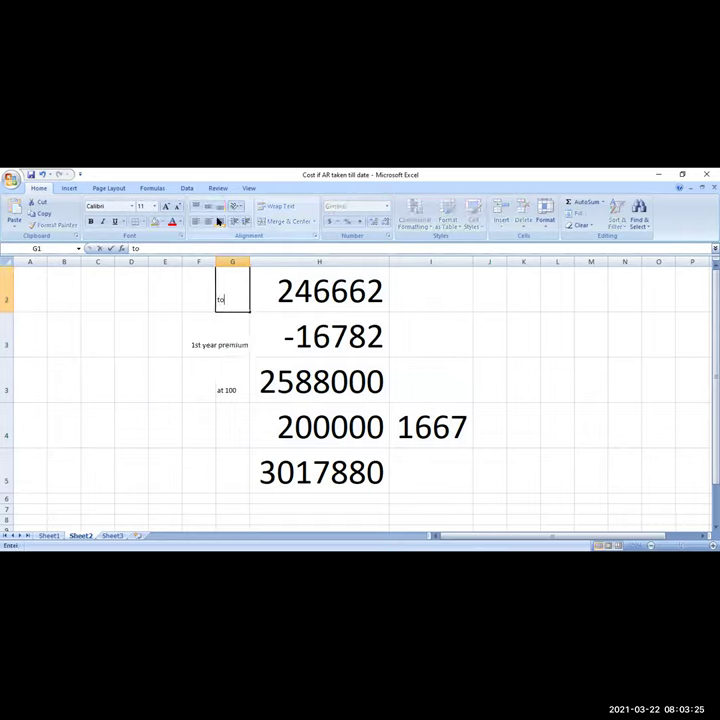
type("tal premium")
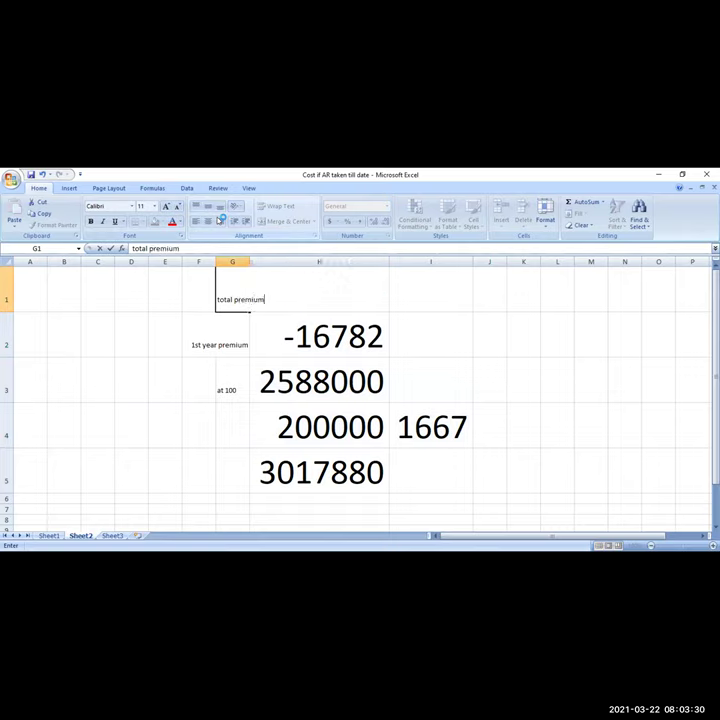
key("Return")
key("Up")
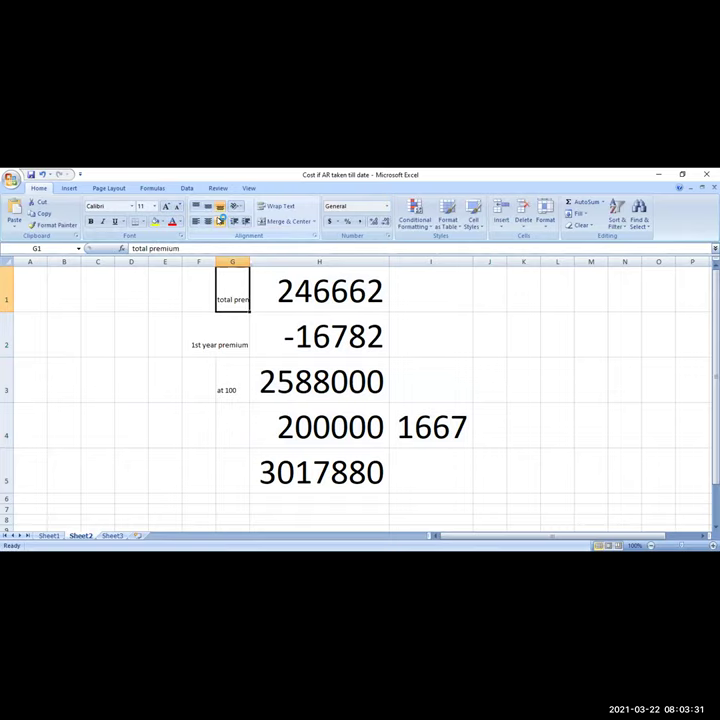
Enter the label "disability benefit" in cell G4 and right-align it.
key("Down")
key("Down")
key("Down")
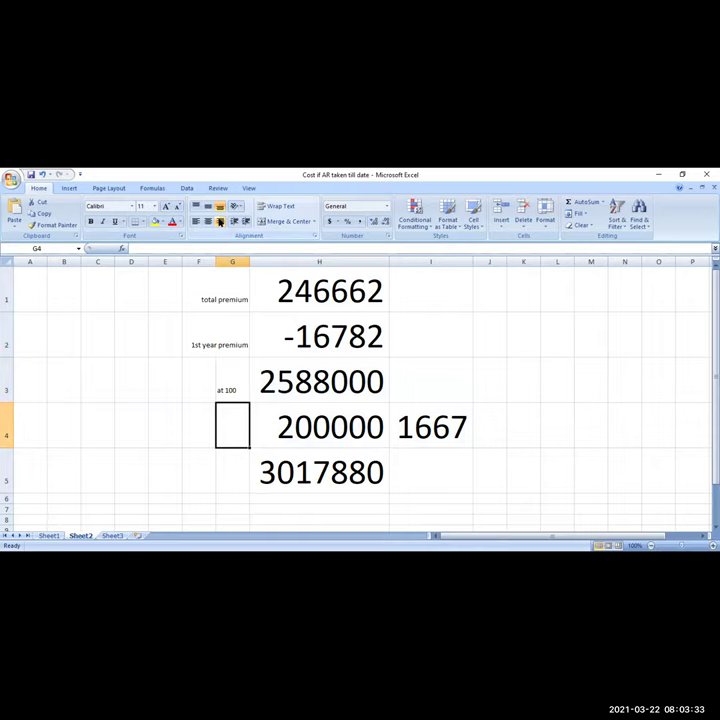
type("d")
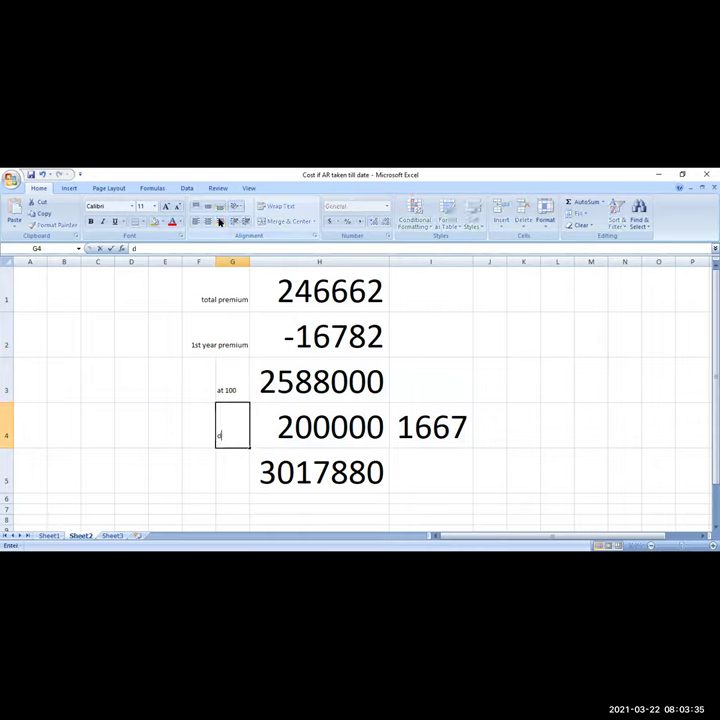
type("isability")
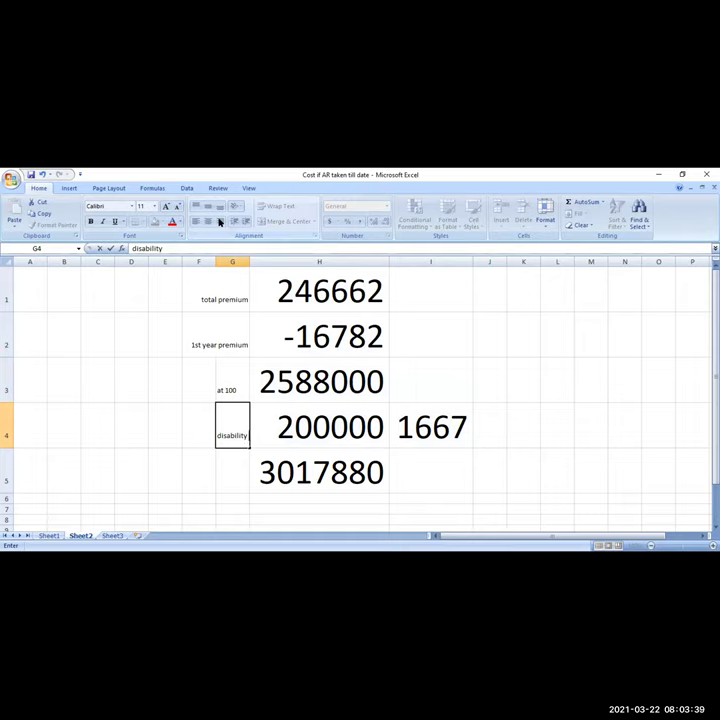
type(" benefit")
key("Return")
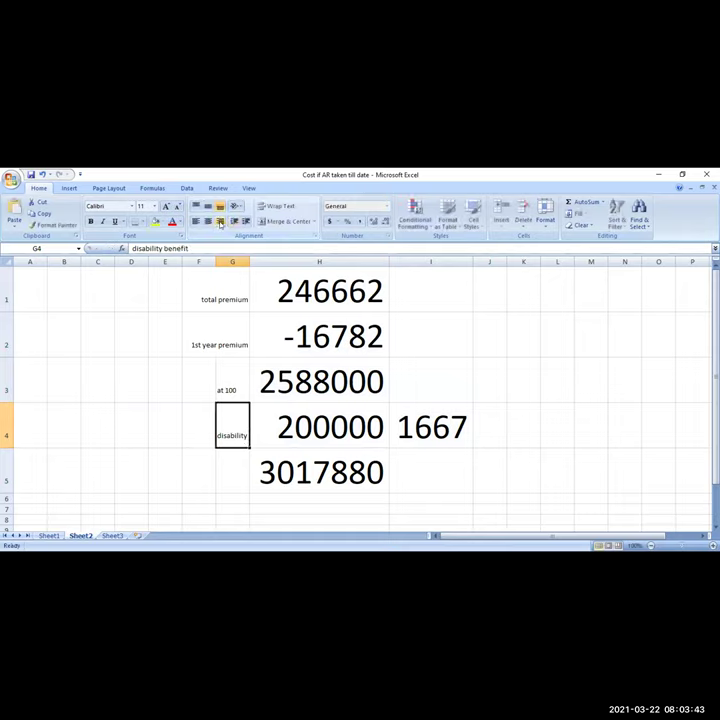
left_click(220, 224)
key("Return")
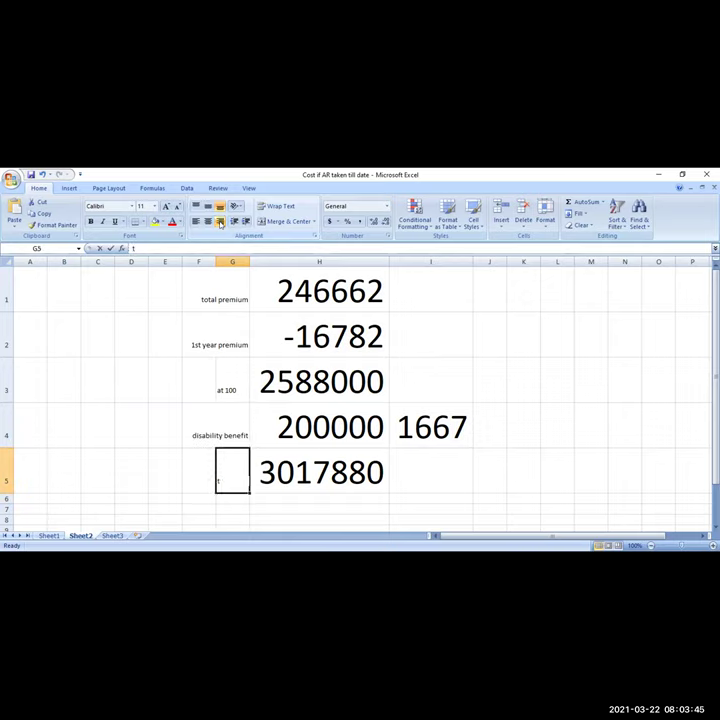
Enter the label "total disability benefit" in cell G5 and right-align it.
type("total ")
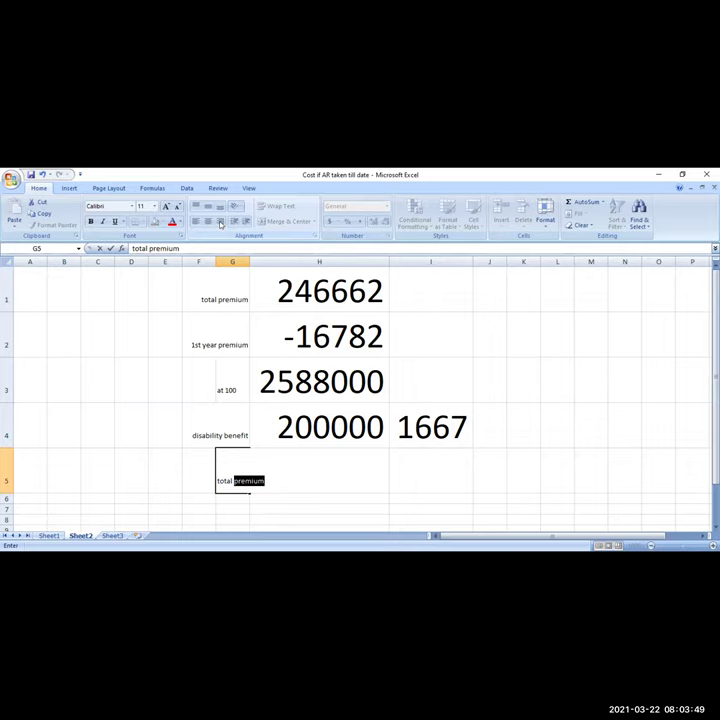
type("disab")
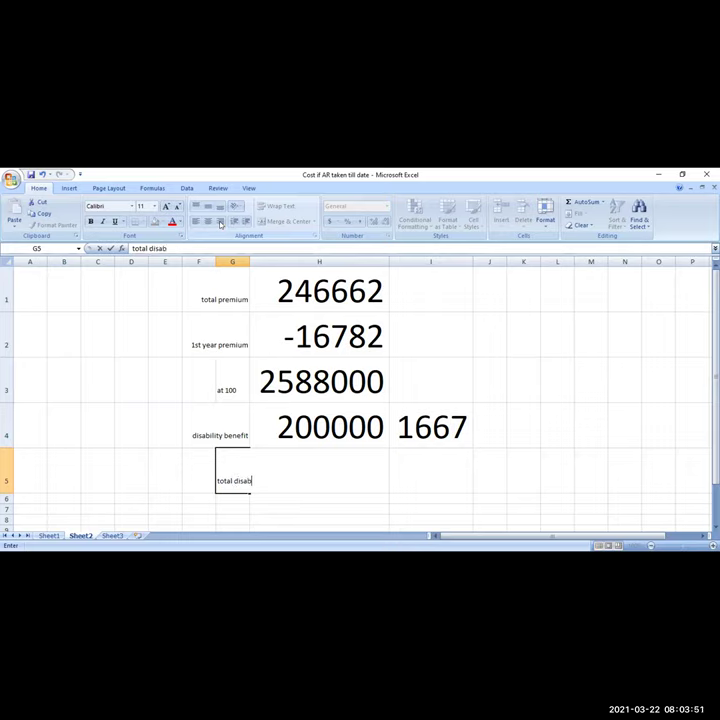
type("ility benefit")
key("Return")
left_click(221, 224)
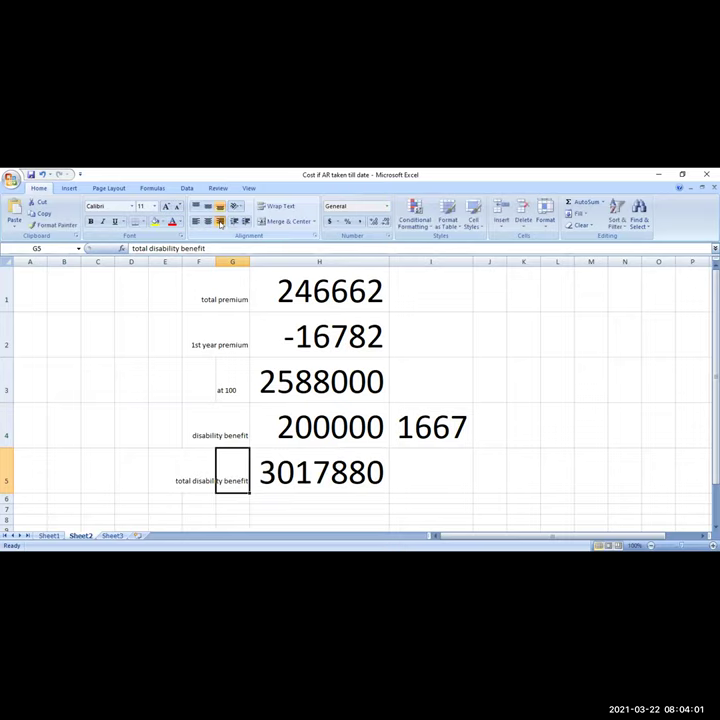
Enter the note "monyhly*120 months" in cell J4, beside the monthly disability amount.
key("Right")
key("Right")
key("Up")
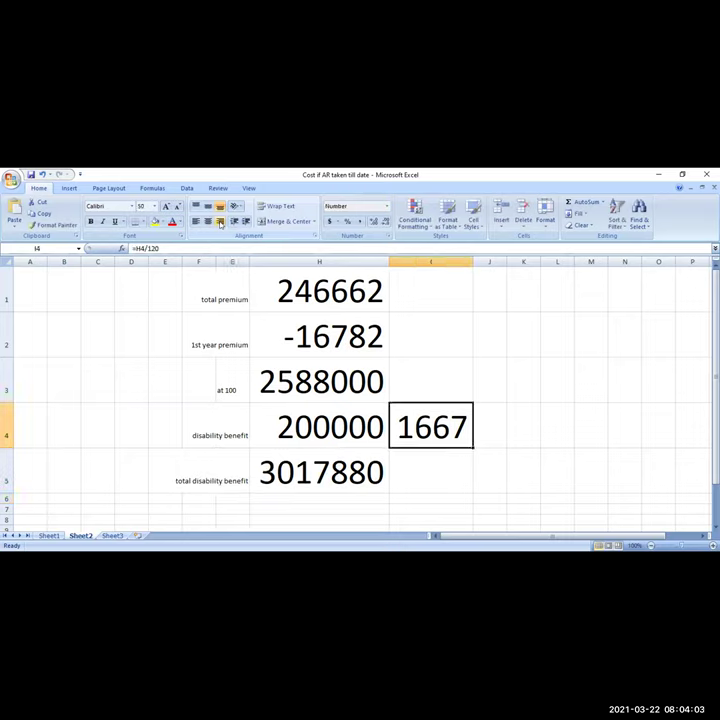
key("Right")
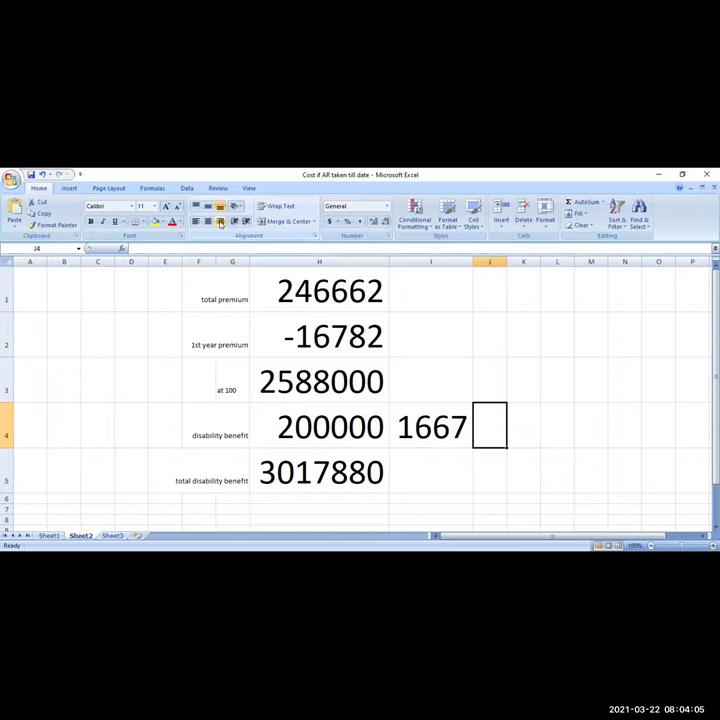
type("monyhly")
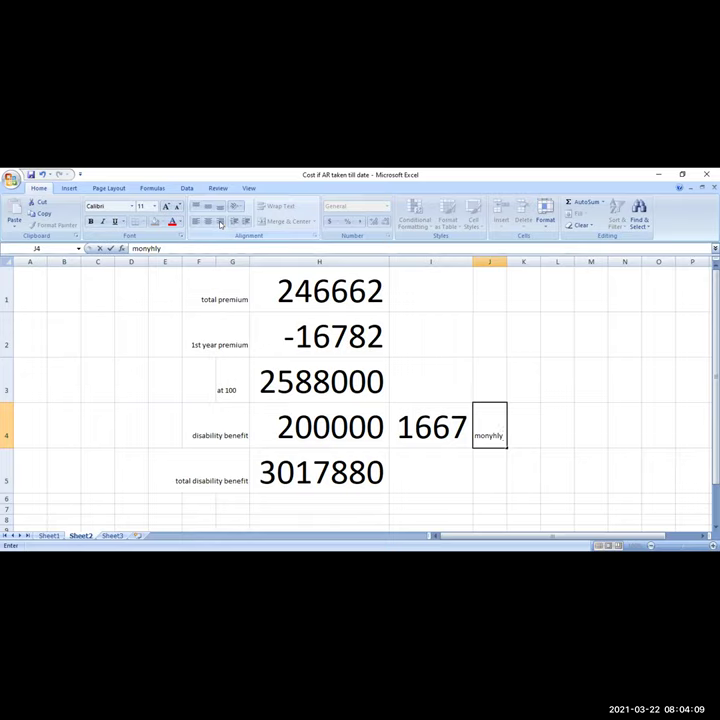
type("*120 months")
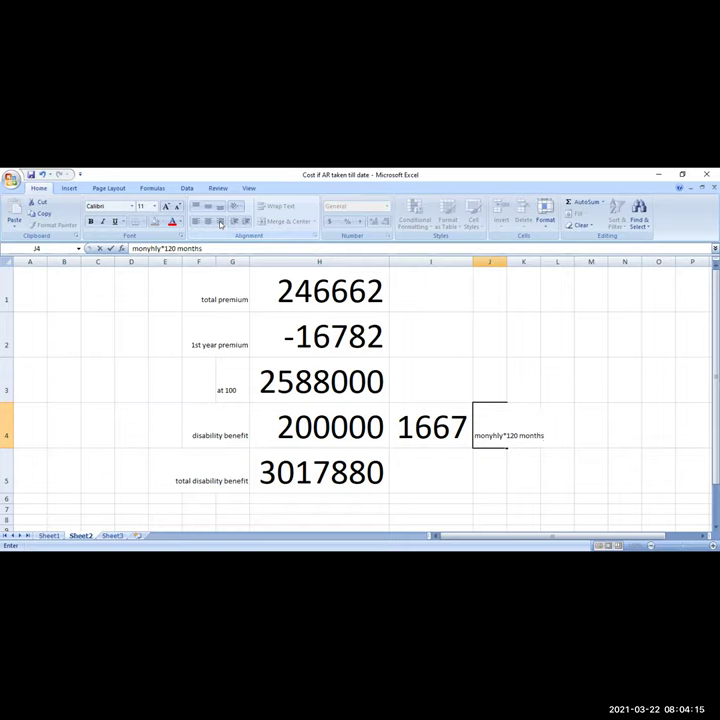
key("Return")
key("Up")
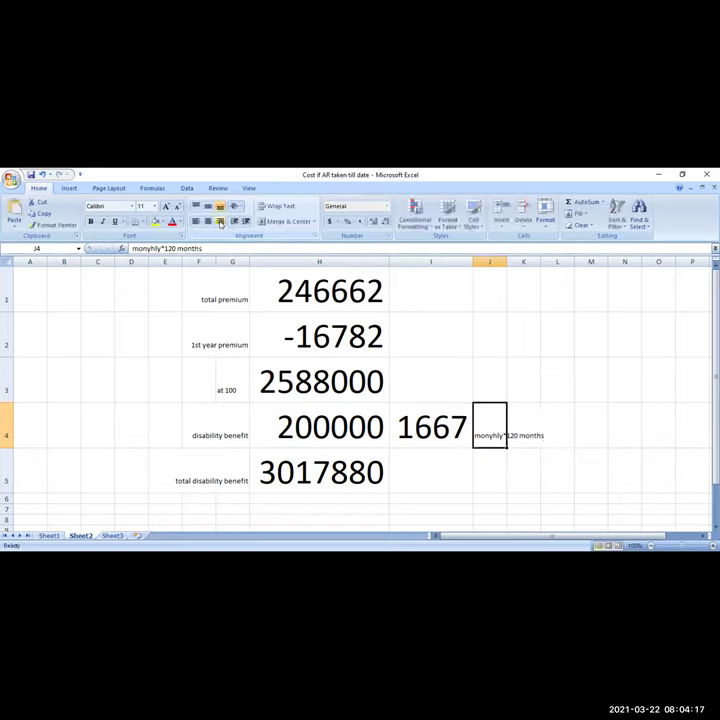